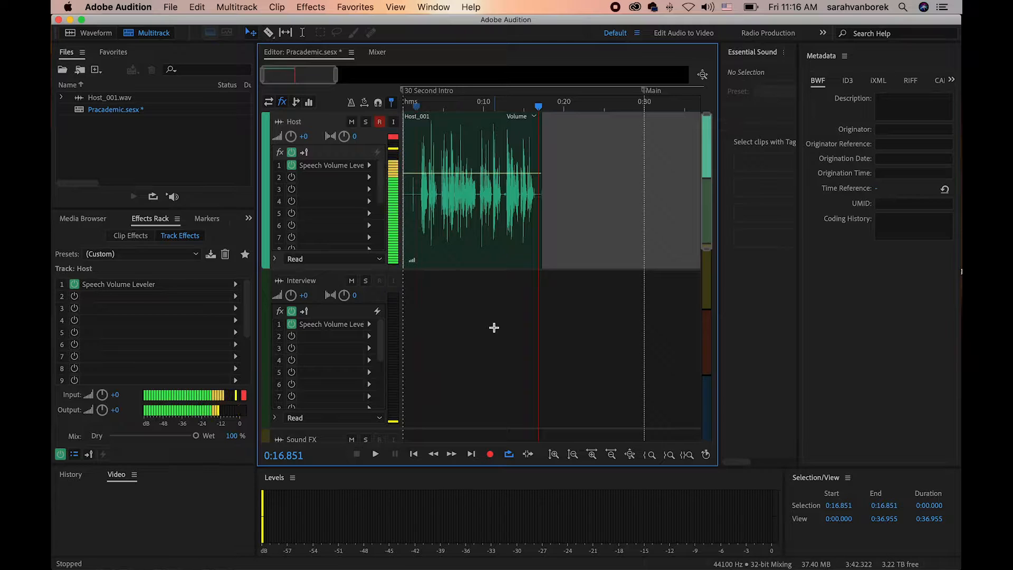
# Step: Browse the available media and expand the Podcast Making Tutorial folder and its Audition Demo subfolder
pyautogui.click(193, 331)
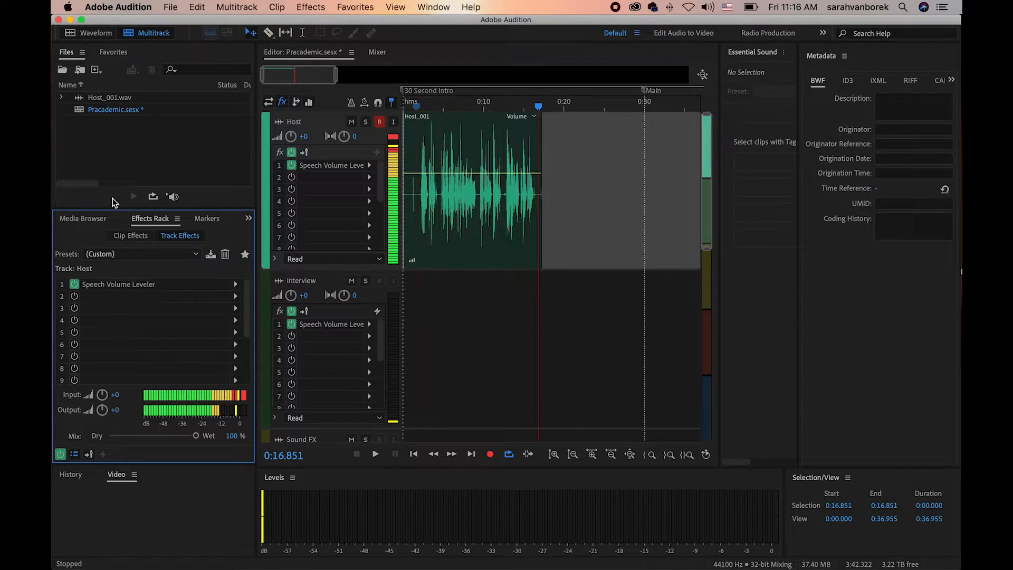
pyautogui.click(85, 219)
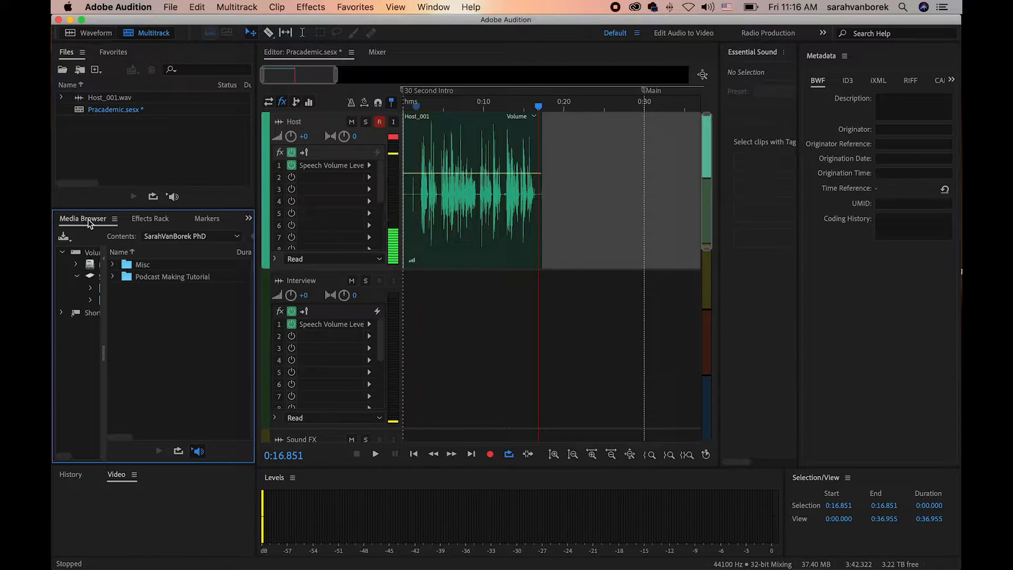
pyautogui.click(113, 279)
pyautogui.click(128, 288)
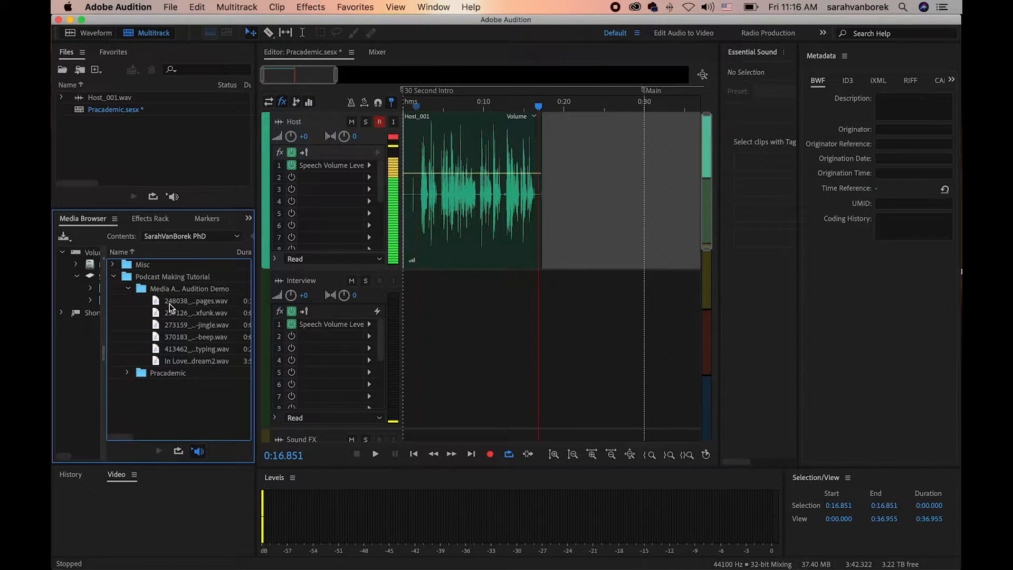
# Step: Audition the pages, funk and jingle WAV files with auto-play preview
pyautogui.click(197, 451)
pyautogui.click(157, 300)
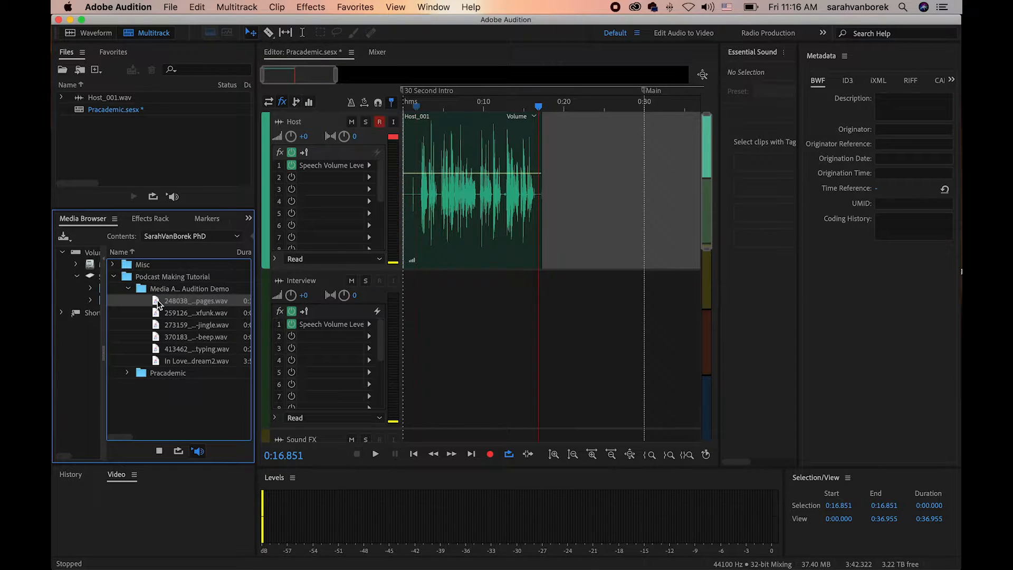
pyautogui.click(157, 313)
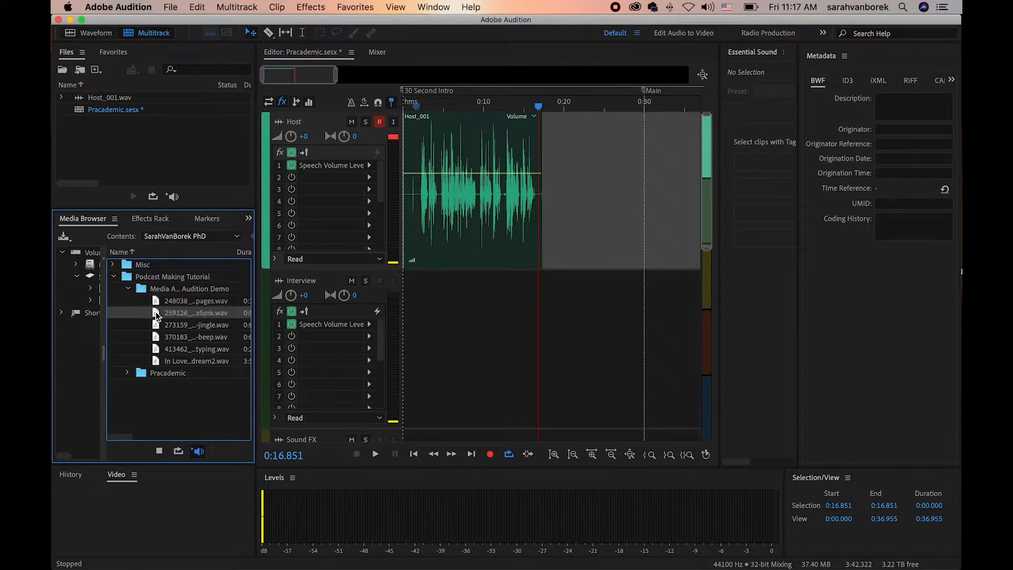
pyautogui.click(156, 325)
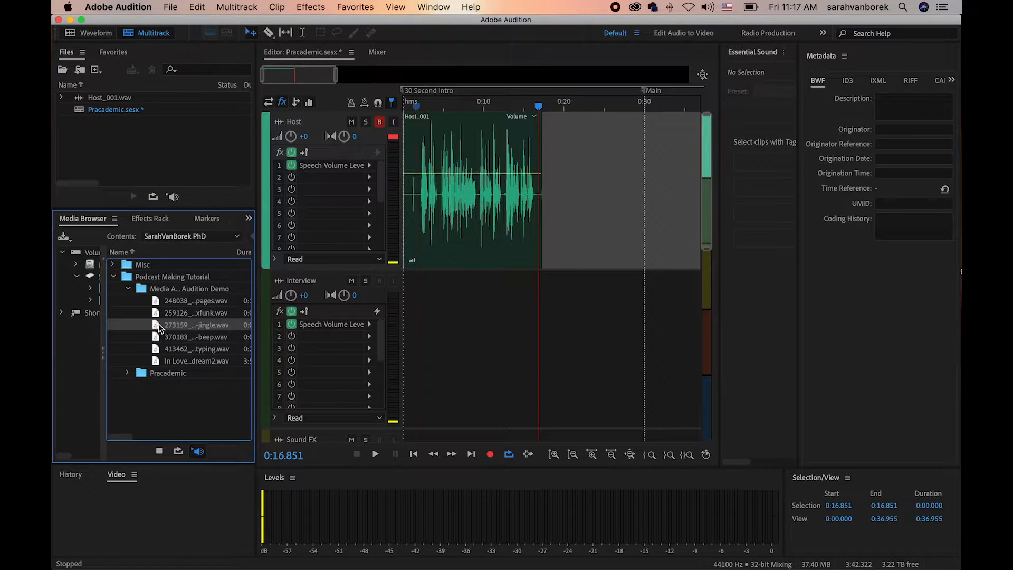
# Step: Turn off auto-play for the media preview, then manually play and stop the podcast jingle file
pyautogui.click(198, 451)
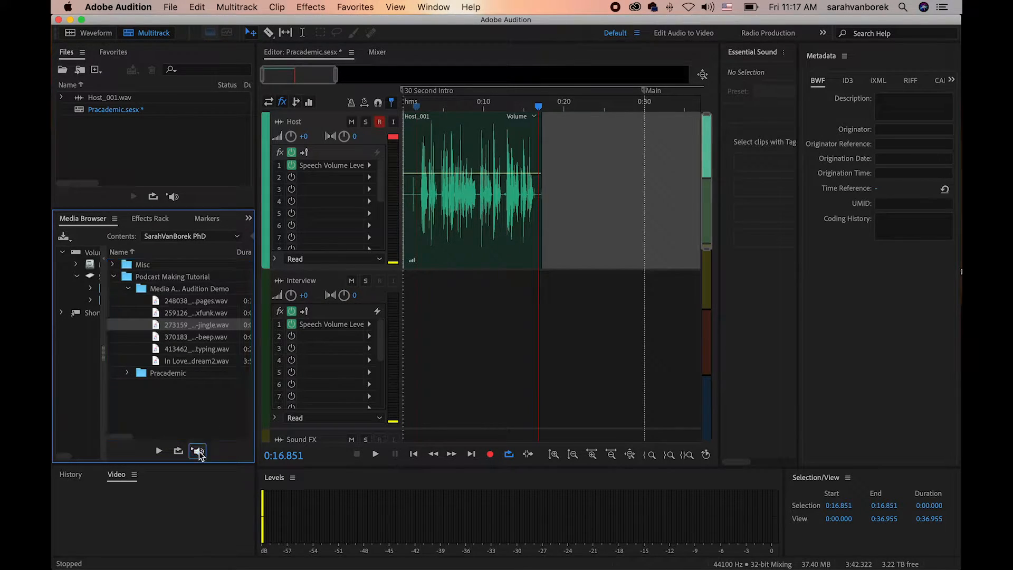
pyautogui.click(157, 328)
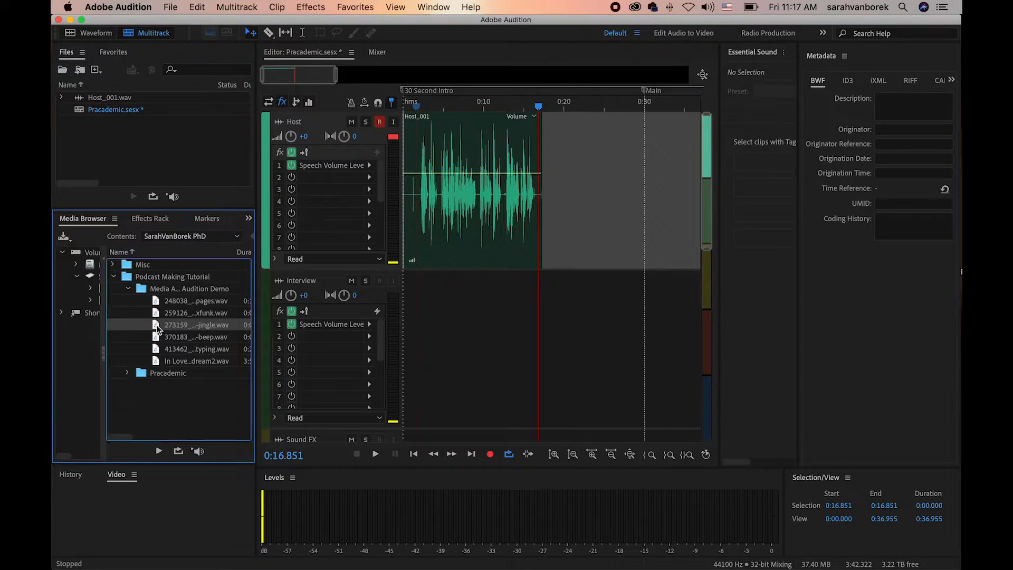
pyautogui.click(158, 452)
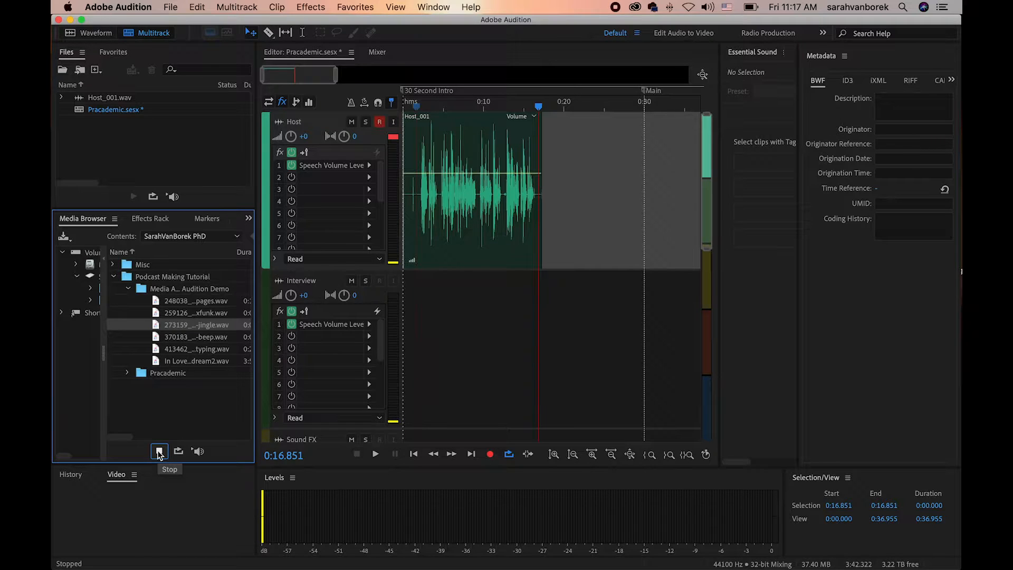
pyautogui.click(159, 452)
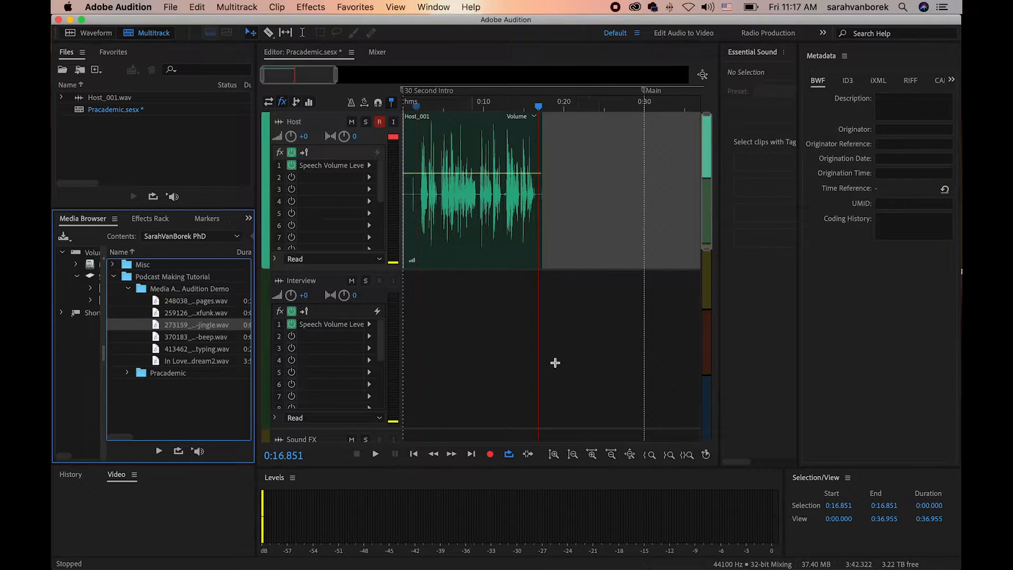
# Step: Show the full session and place the podcast jingle on the Music Bed track at the start of the timeline
pyautogui.click(703, 77)
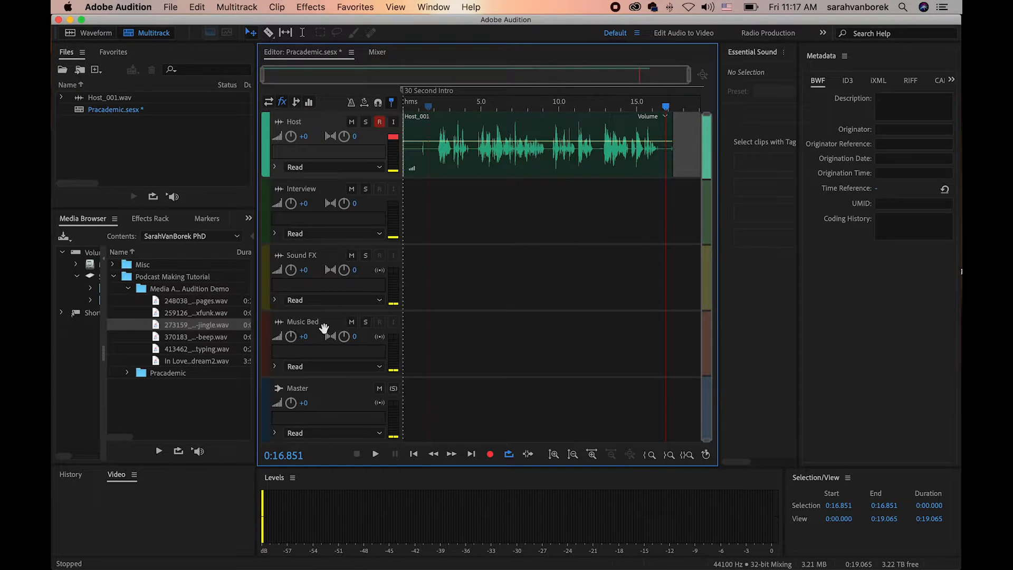
pyautogui.moveTo(159, 328); pyautogui.dragTo(404, 342)
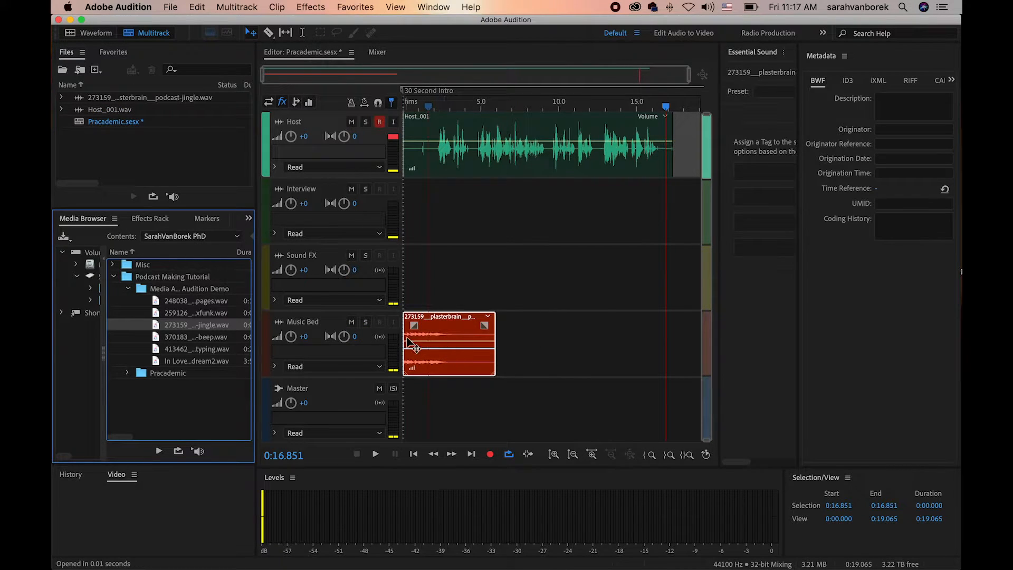
# Step: Play the session from the beginning to hear how the jingle and the host's voice overlap
pyautogui.moveTo(428, 108); pyautogui.dragTo(464, 109)
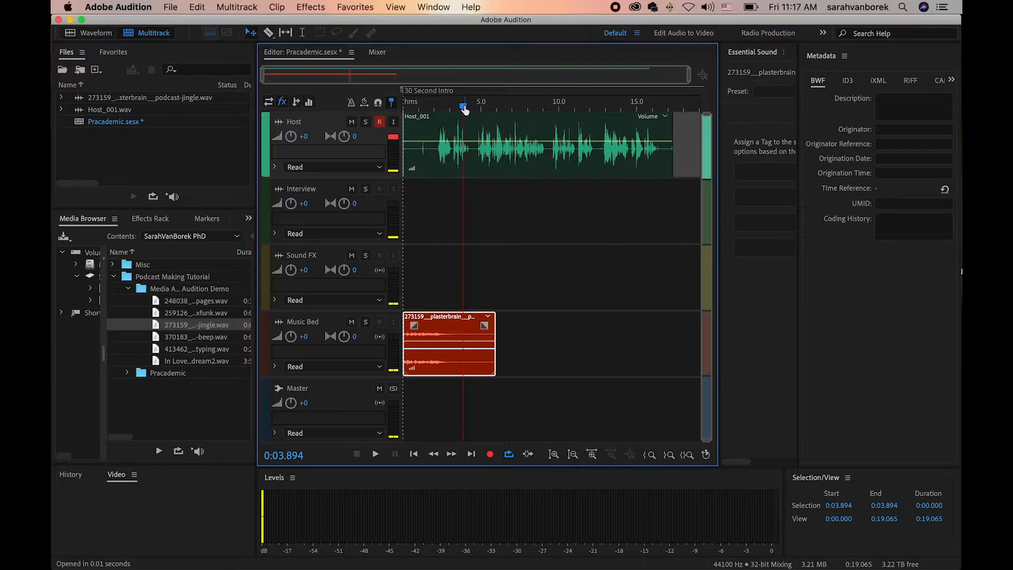
pyautogui.moveTo(465, 109); pyautogui.dragTo(397, 106)
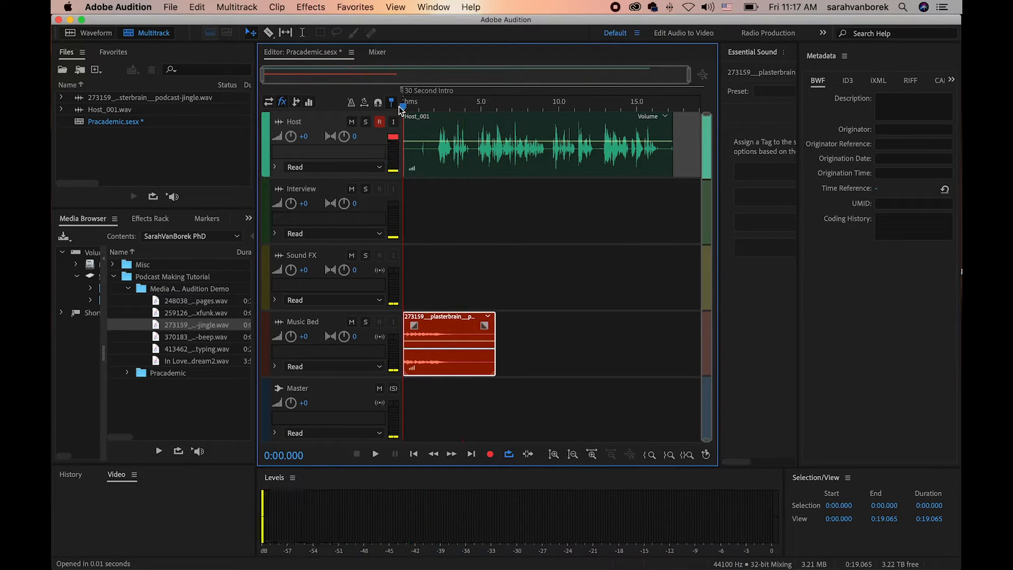
pyautogui.press('space')
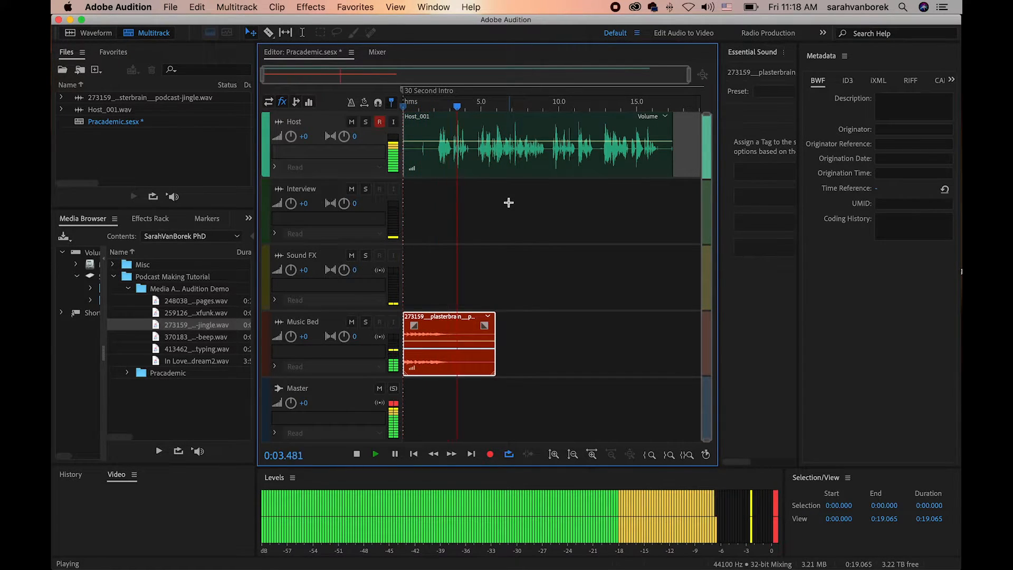
pyautogui.click(508, 202)
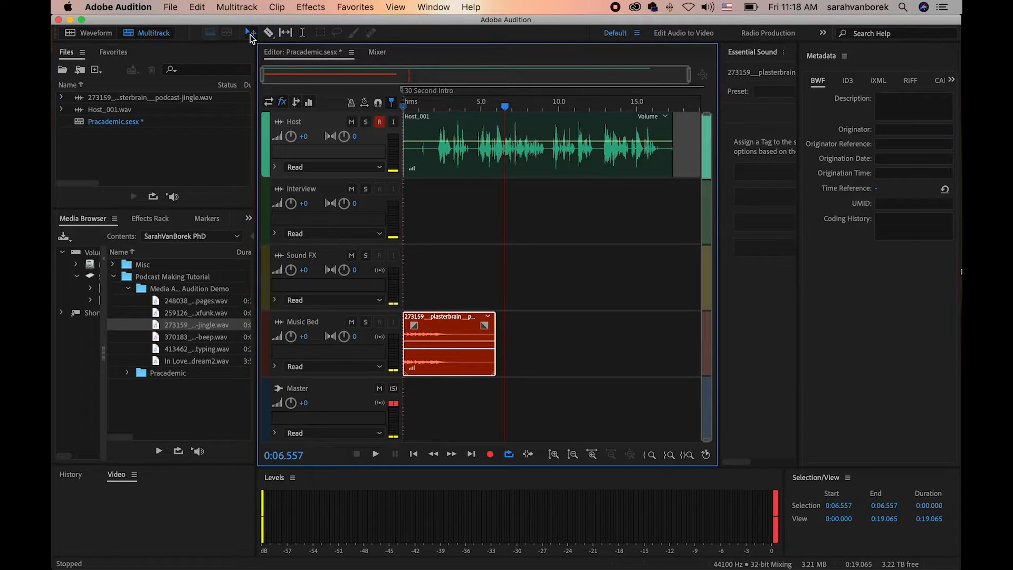
# Step: Shift the Host_001 clip later on the Host track so it starts at about 0.8 seconds
pyautogui.click(428, 130)
pyautogui.moveTo(426, 126)
pyautogui.mouseDown()
pyautogui.moveTo(454, 126)
pyautogui.moveTo(426, 127)
pyautogui.mouseUp()
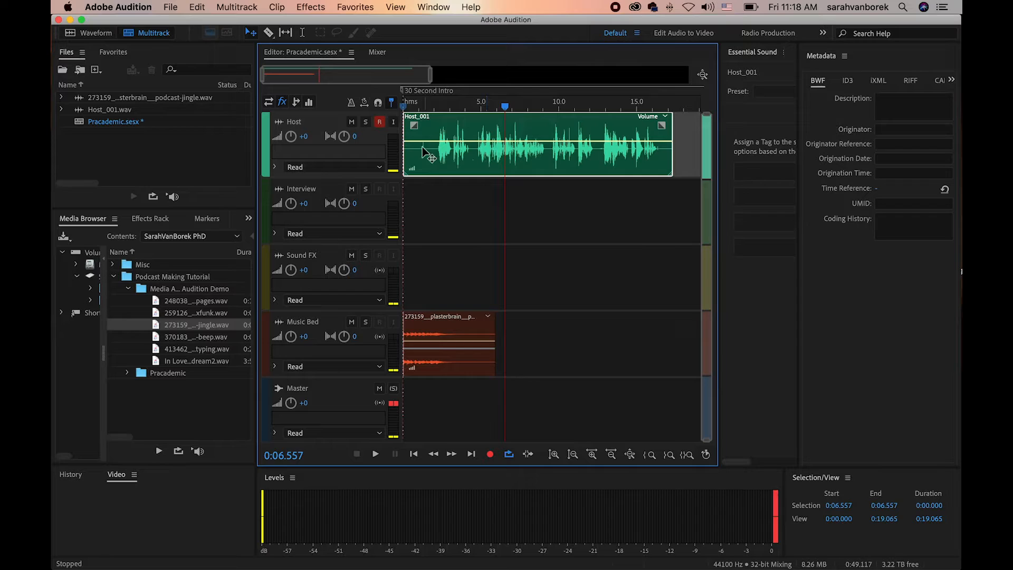
pyautogui.moveTo(436, 107)
pyautogui.mouseDown()
pyautogui.moveTo(451, 108)
pyautogui.moveTo(437, 107)
pyautogui.mouseUp()
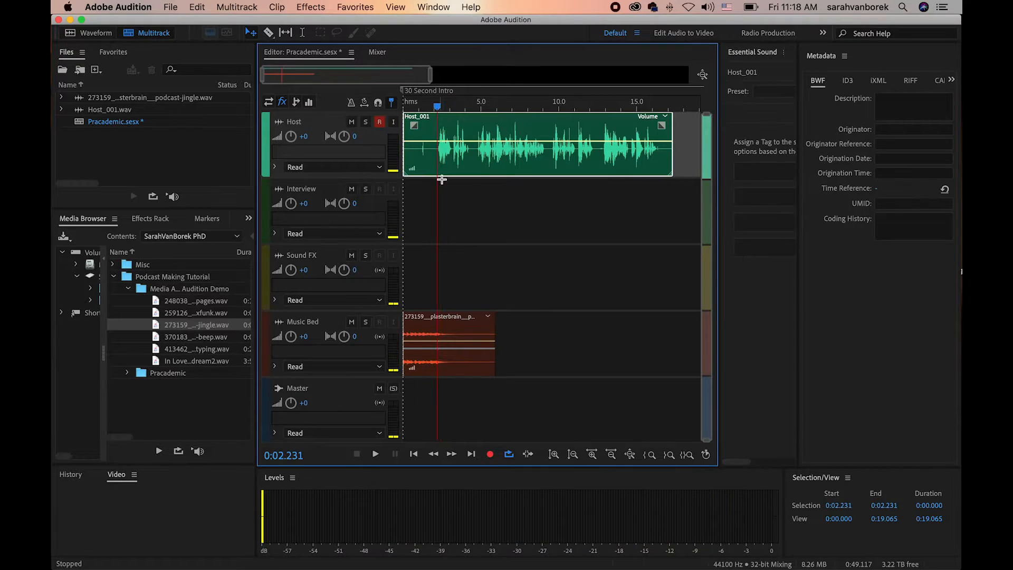
pyautogui.moveTo(438, 107); pyautogui.dragTo(483, 126)
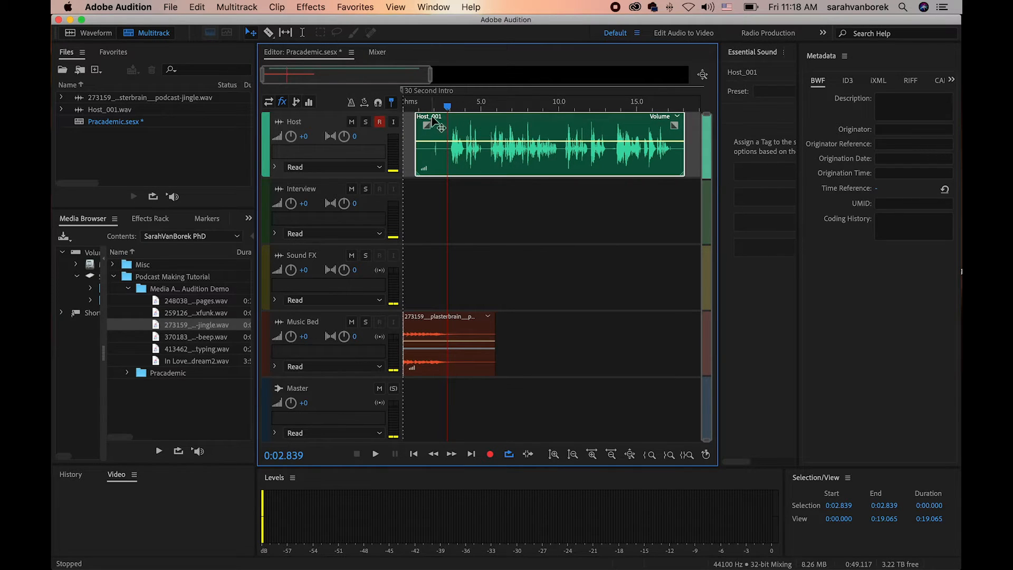
# Step: Replay the mix from 0:00 to check the timing of the host's entry against the jingle
pyautogui.moveTo(430, 109); pyautogui.dragTo(401, 105)
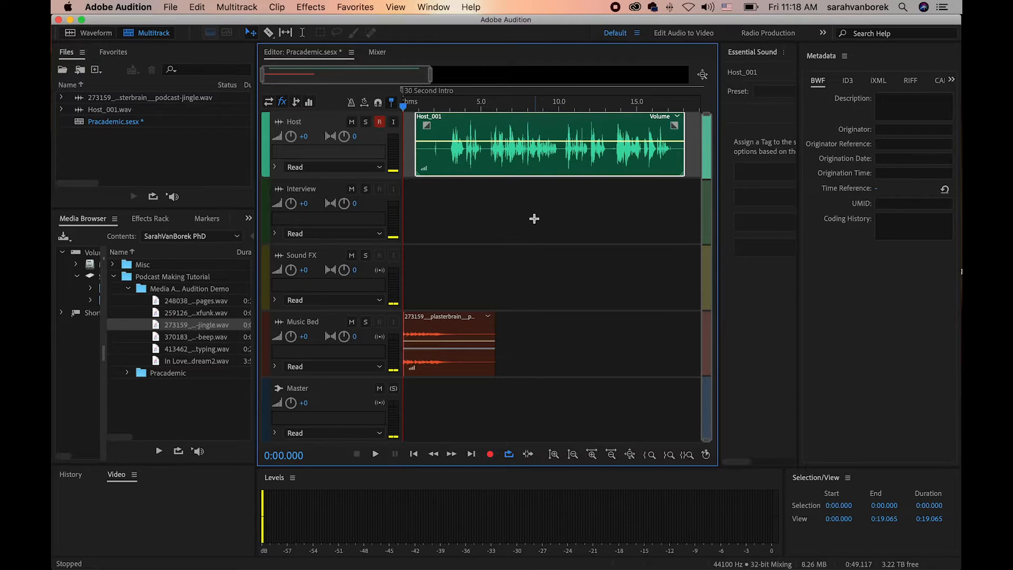
pyautogui.press('space')
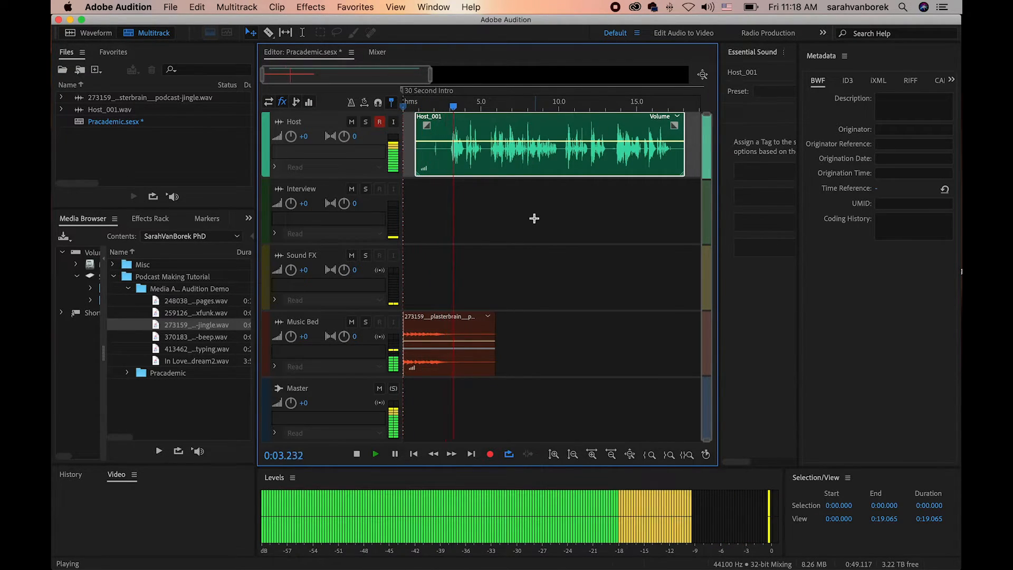
pyautogui.press('space')
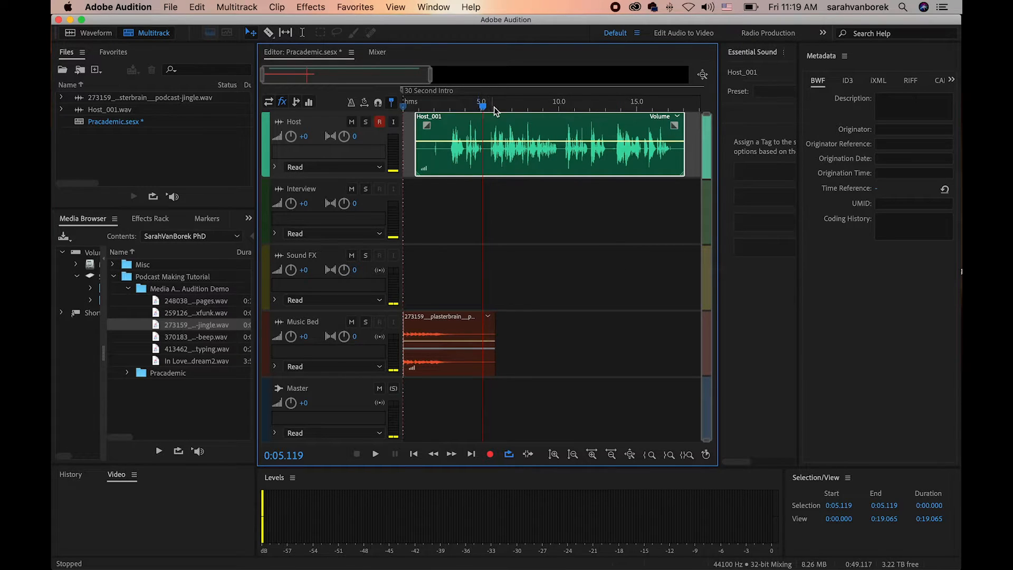
# Step: Listen on through the host's narration to about 10 seconds and split the Host_001 clip there with the Razor tool
pyautogui.moveTo(483, 106); pyautogui.dragTo(487, 108)
pyautogui.press('space')
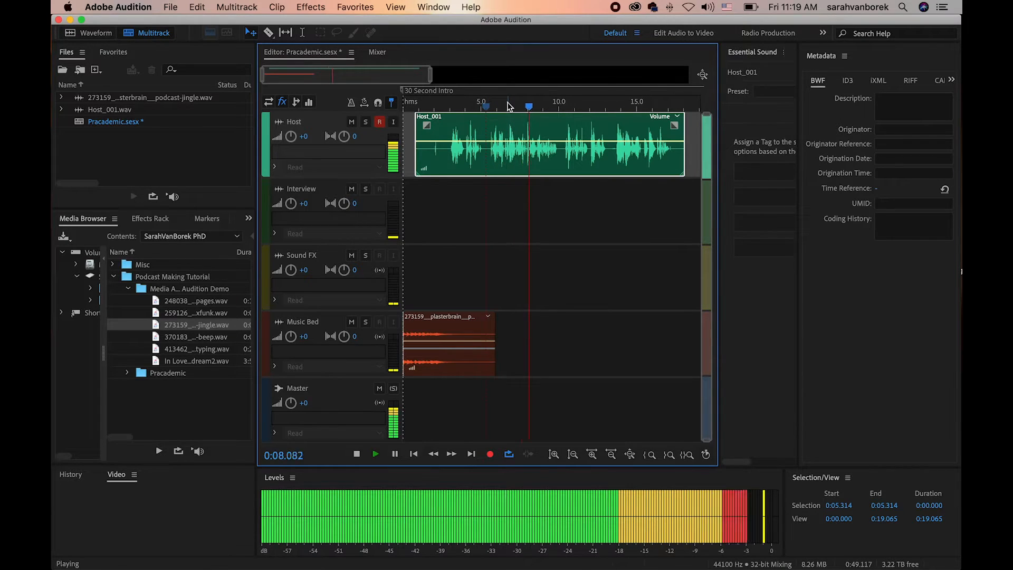
pyautogui.press('space')
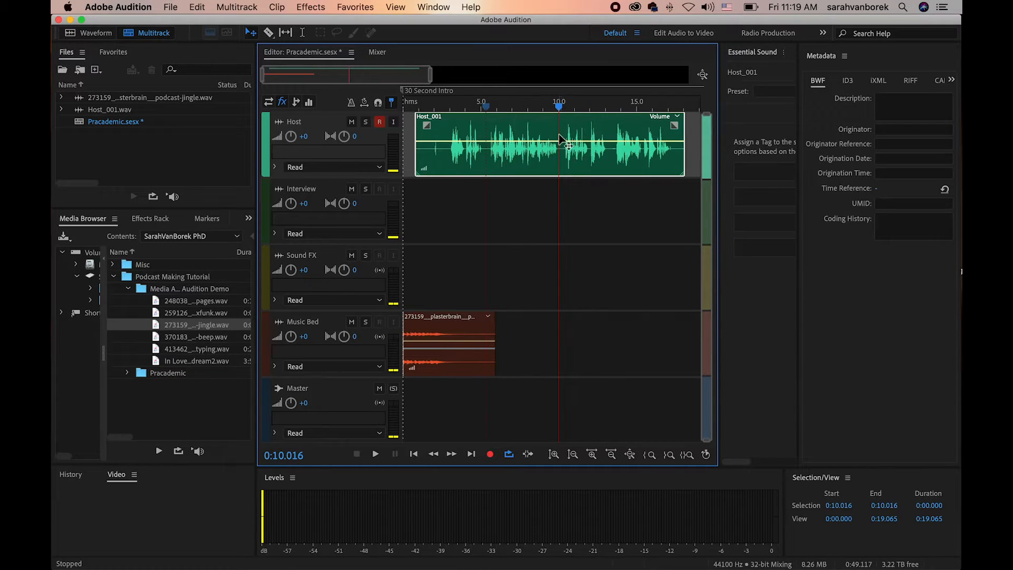
pyautogui.click(268, 33)
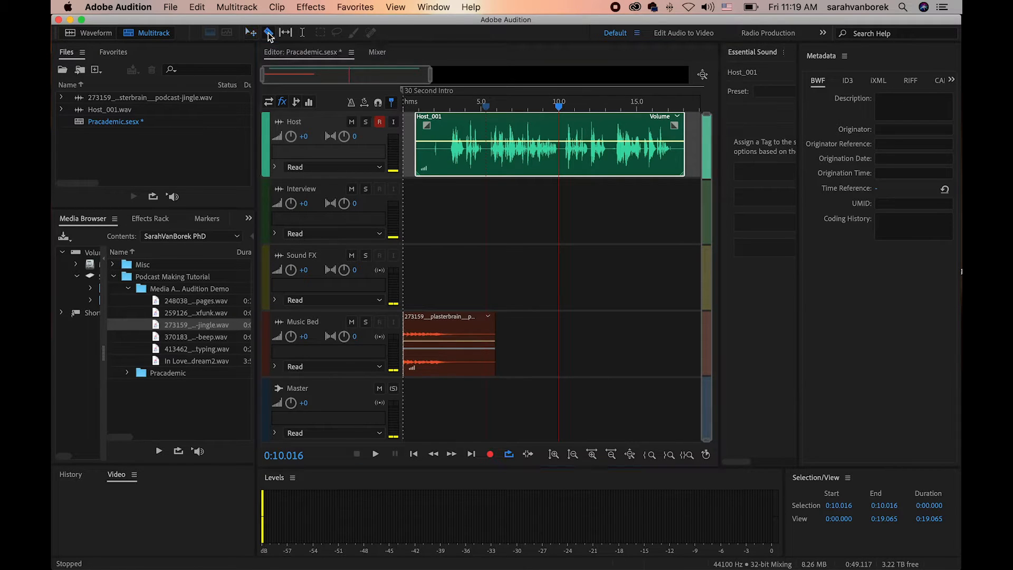
pyautogui.click(560, 135)
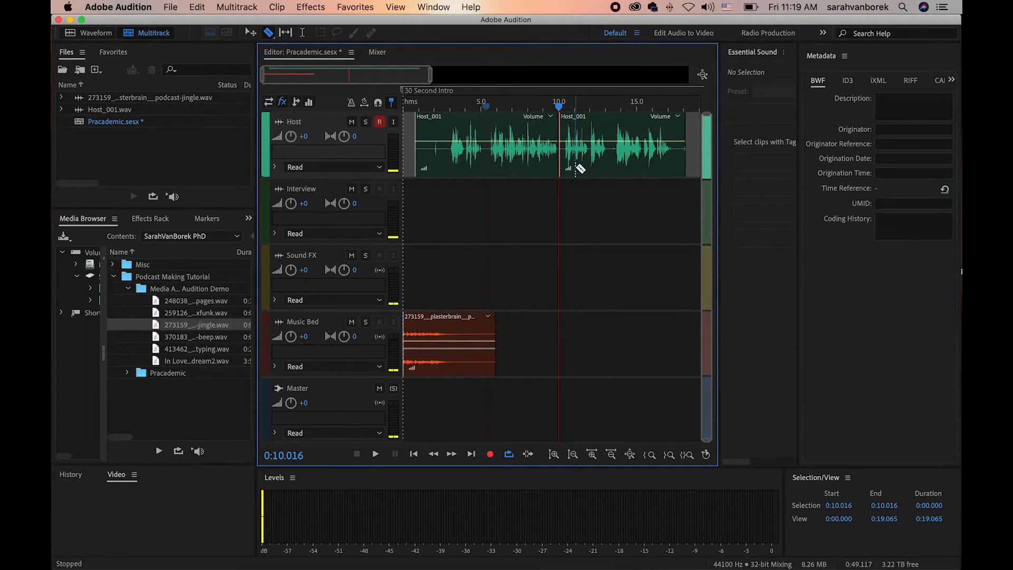
# Step: Move the second Host_001 segment later with the Move tool so it starts at about 16.7 seconds
pyautogui.click(251, 32)
pyautogui.moveTo(577, 173); pyautogui.dragTo(682, 174)
pyautogui.click(587, 214)
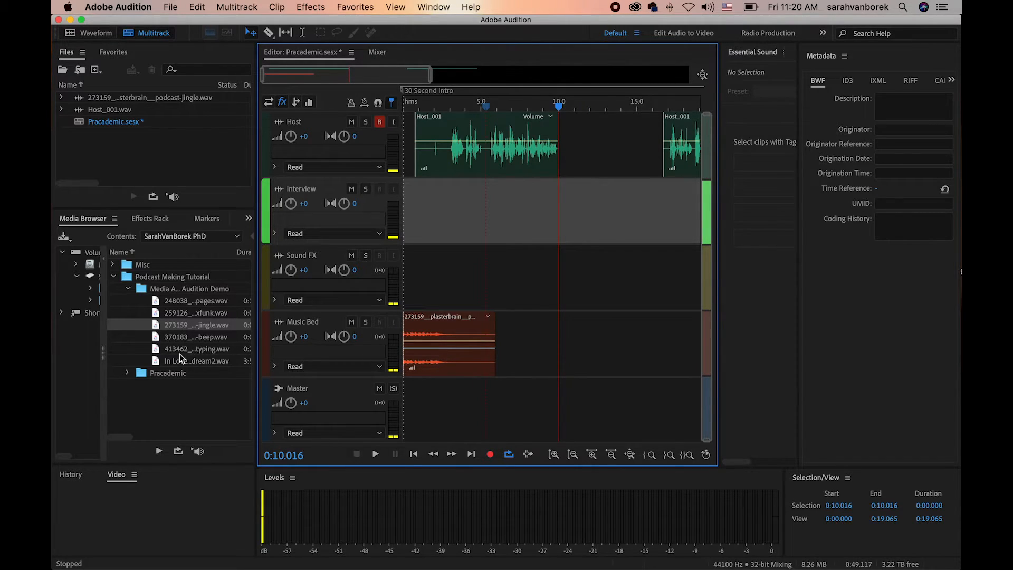
# Step: Preview the mac-typing file and insert it on the Sound FX track at about 2 seconds, accepting the sample-rate conversion
pyautogui.click(155, 348)
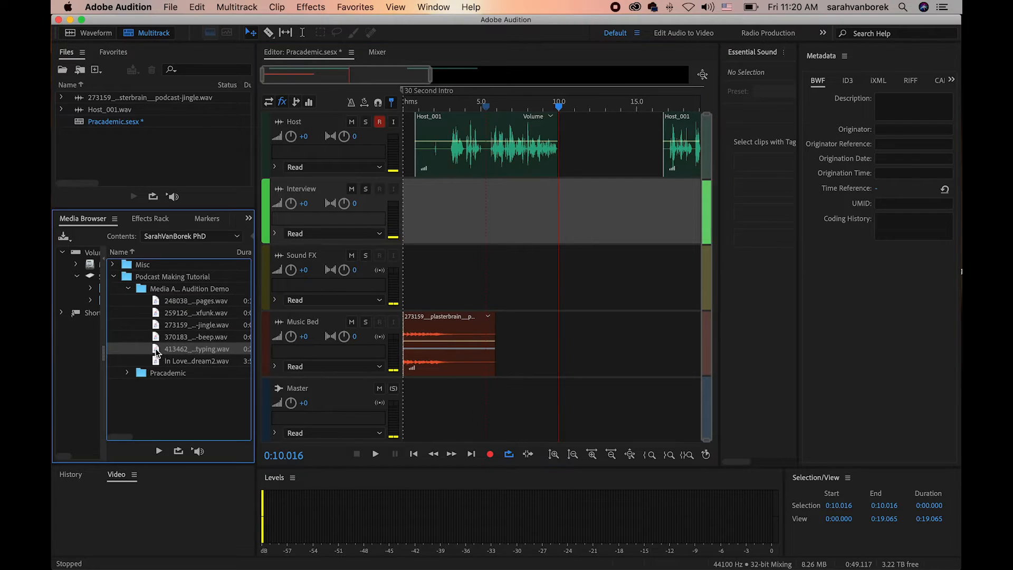
pyautogui.click(159, 451)
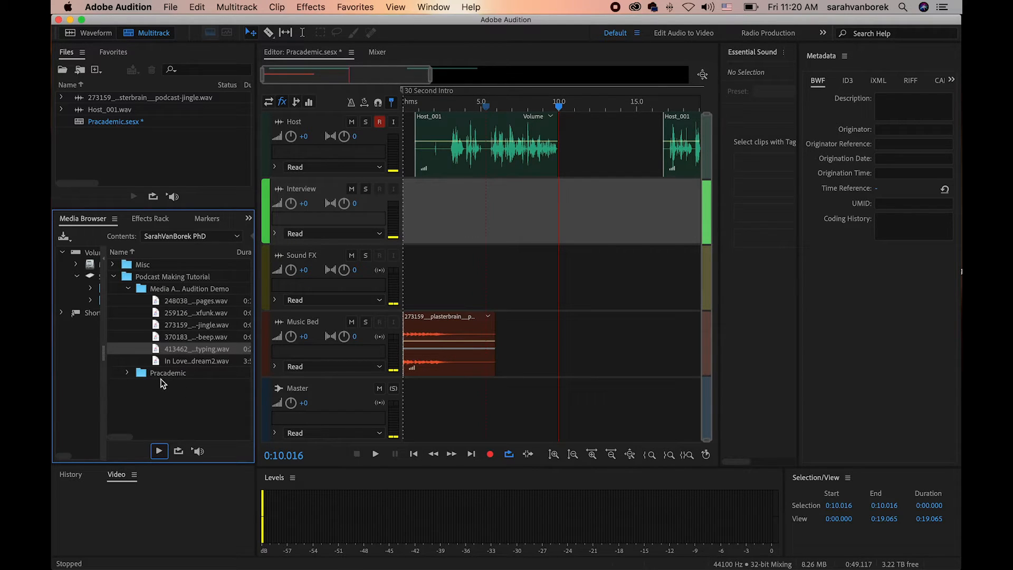
pyautogui.moveTo(158, 352); pyautogui.dragTo(440, 288)
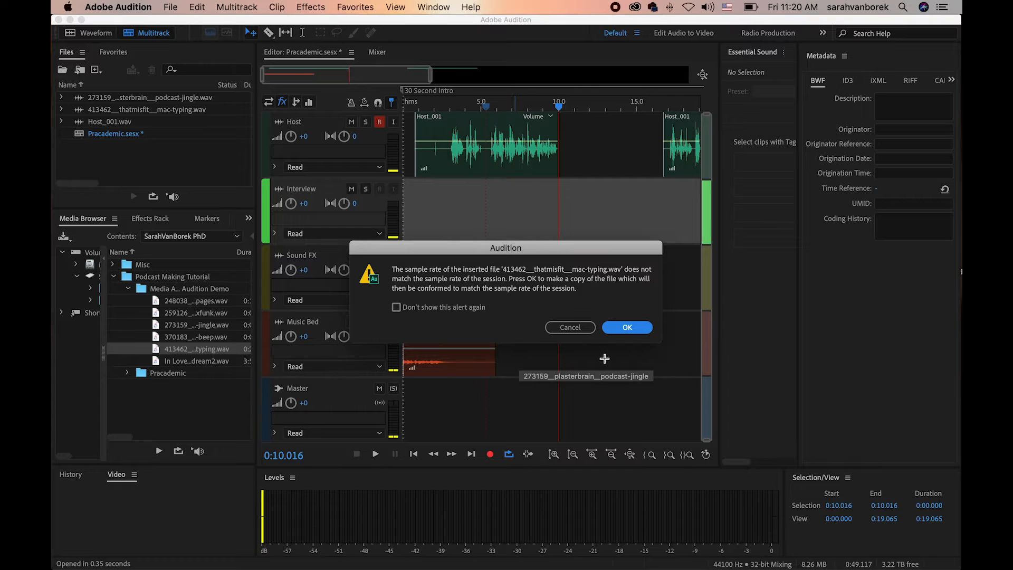
pyautogui.click(626, 328)
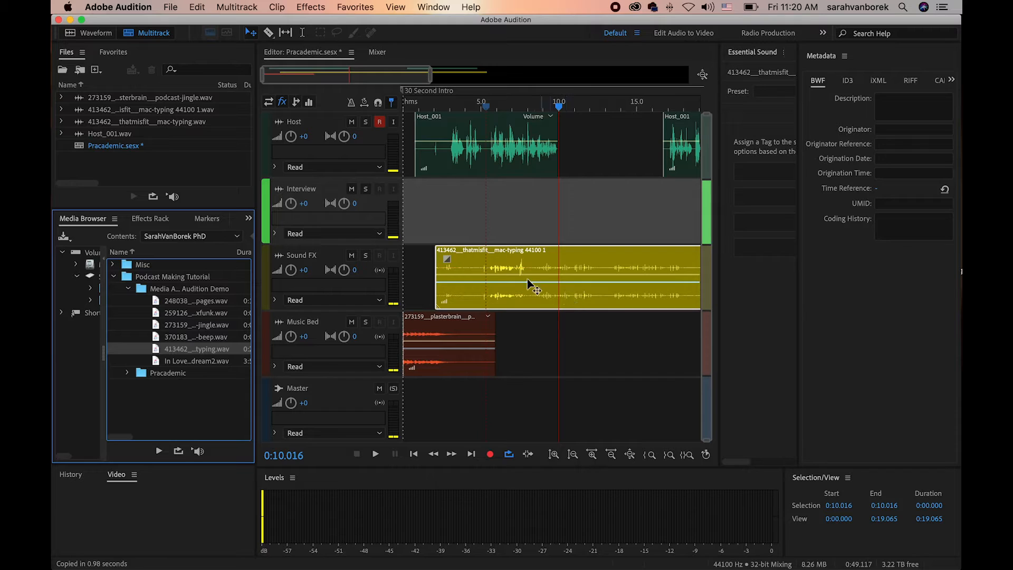
# Step: Solo the Sound FX track, listen to the typing clip from about 2.5 seconds, and set the playhead to about 8.6 seconds
pyautogui.click(366, 255)
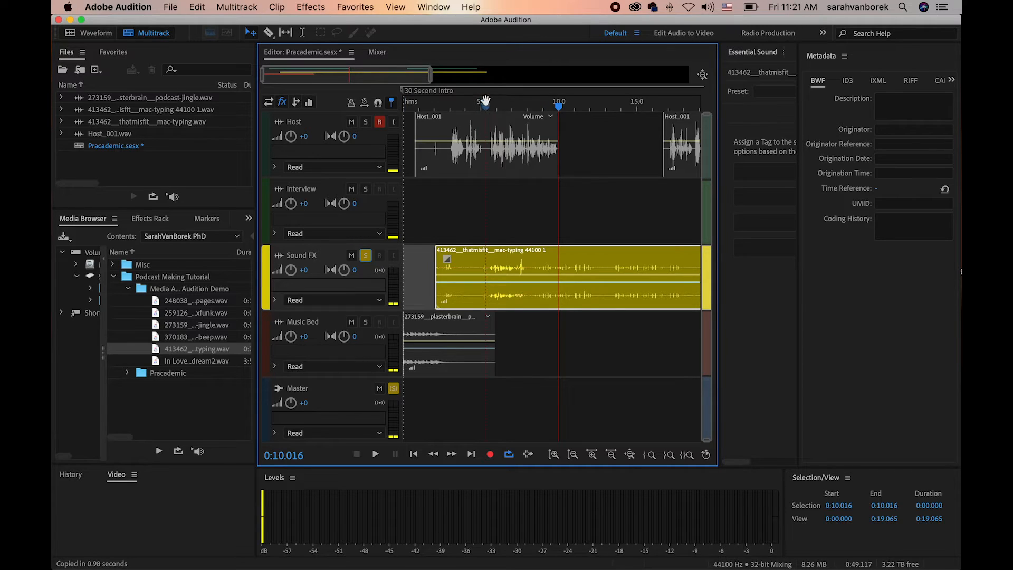
pyautogui.click(443, 107)
pyautogui.press('space')
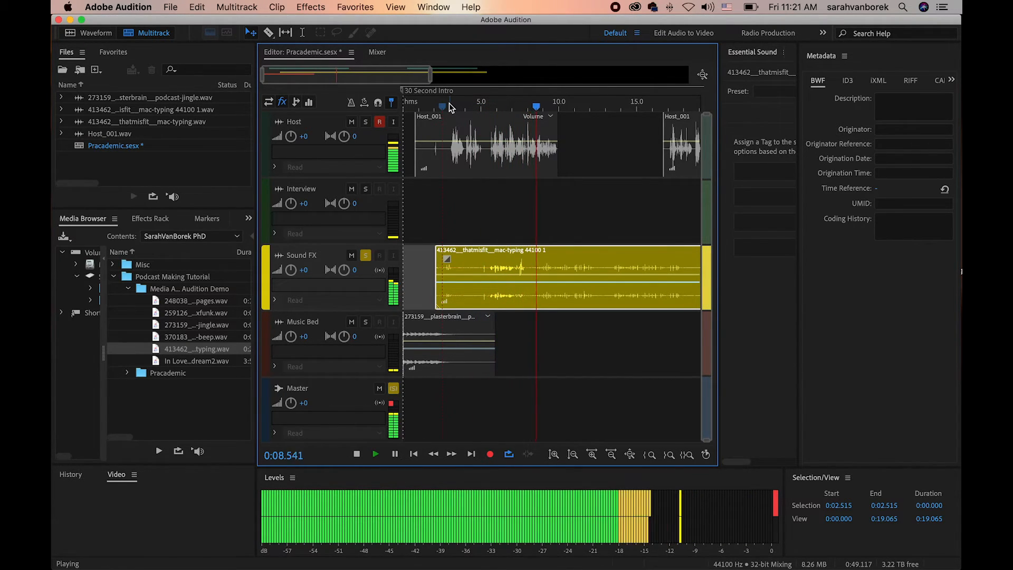
pyautogui.press('space')
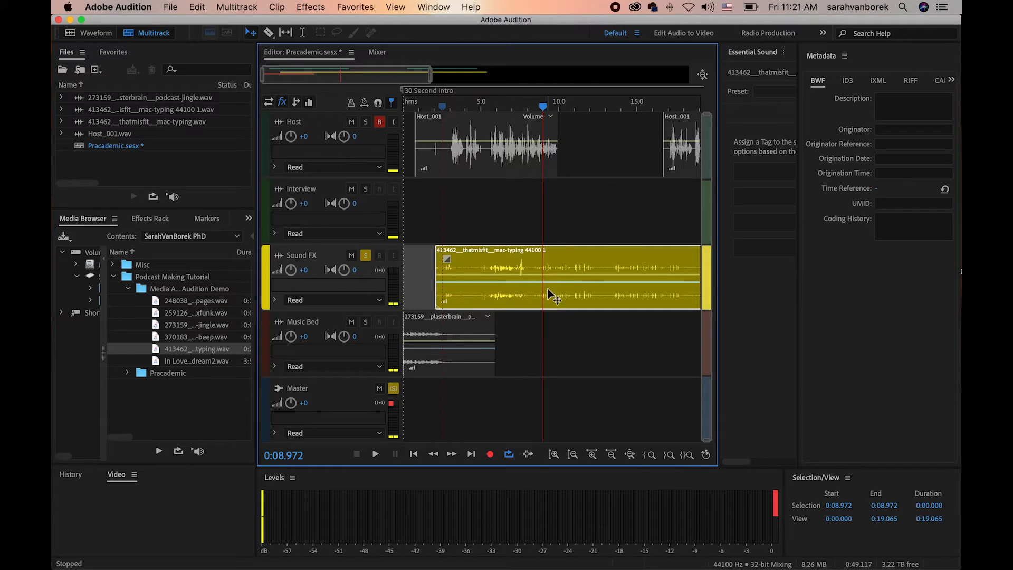
pyautogui.moveTo(544, 110); pyautogui.dragTo(537, 111)
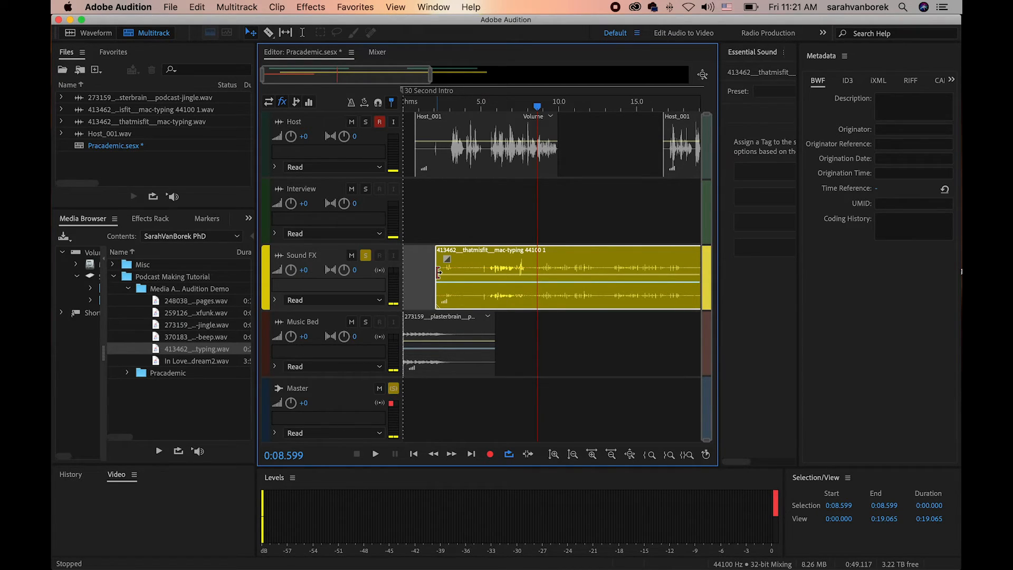
# Step: Trim the start of the mac-typing clip to the playhead at about 8.6 seconds and listen through to about 12.4 seconds
pyautogui.moveTo(439, 272); pyautogui.dragTo(538, 271)
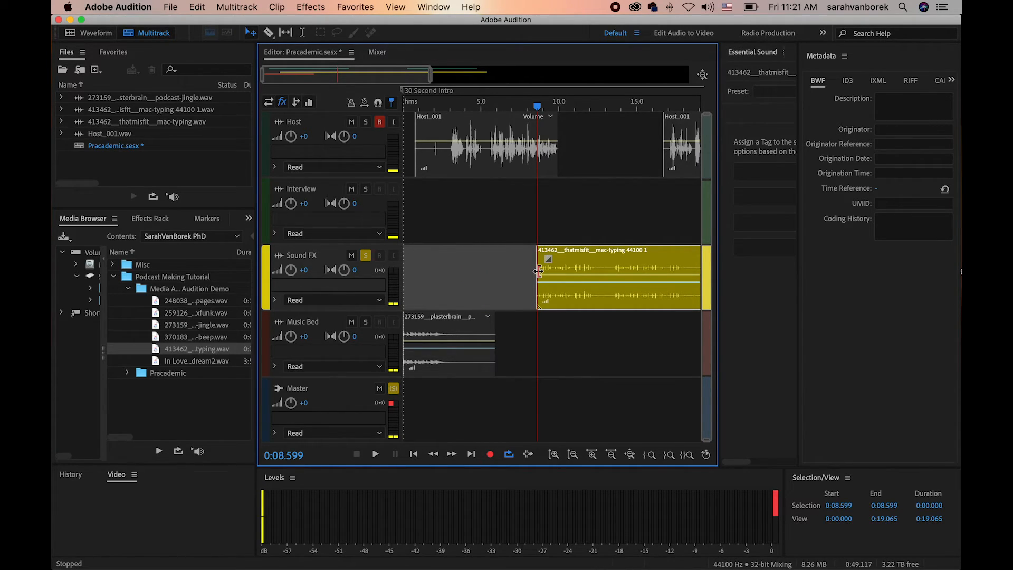
pyautogui.click(530, 109)
pyautogui.press('space')
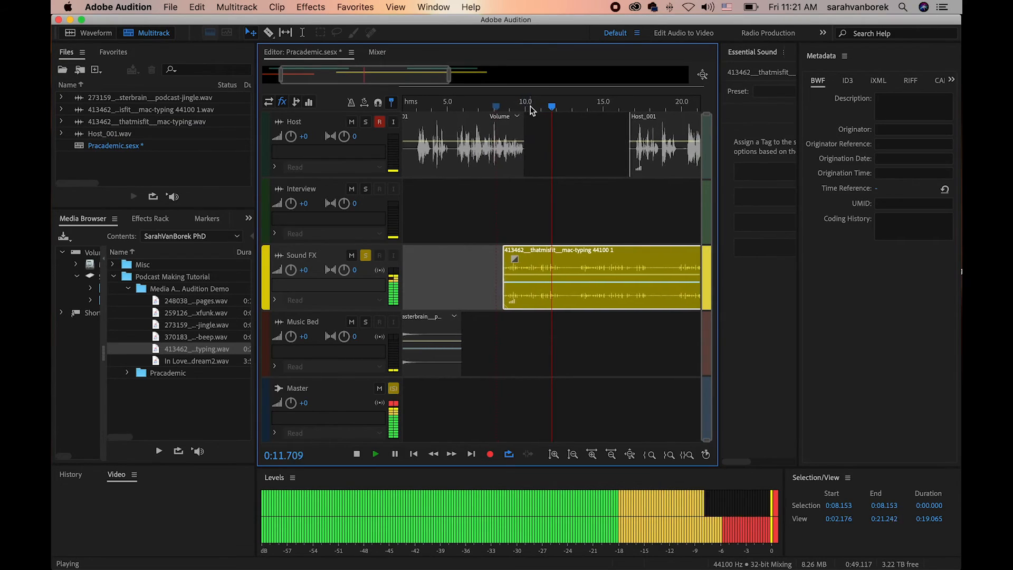
pyautogui.press('space')
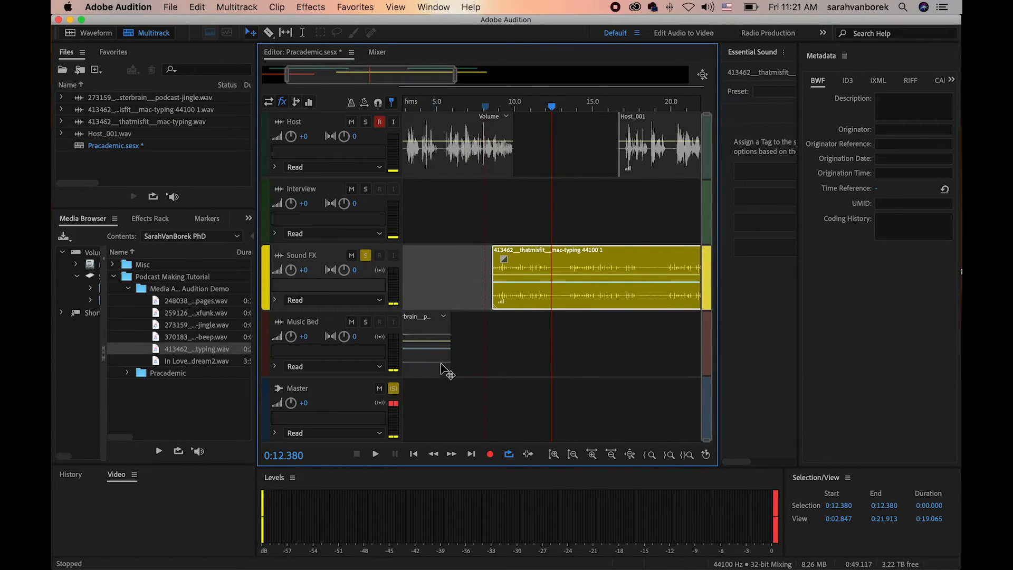
# Step: Trim the end of the mac-typing clip back to the playhead at about 12.4 seconds
pyautogui.moveTo(367, 76); pyautogui.dragTo(430, 83)
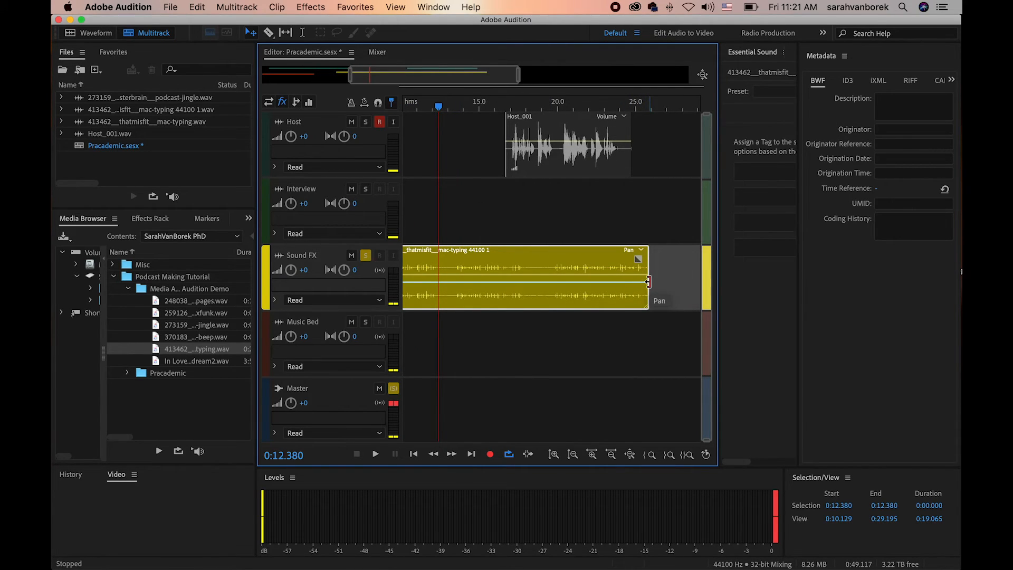
pyautogui.moveTo(648, 282); pyautogui.dragTo(441, 275)
pyautogui.moveTo(414, 75); pyautogui.dragTo(364, 74)
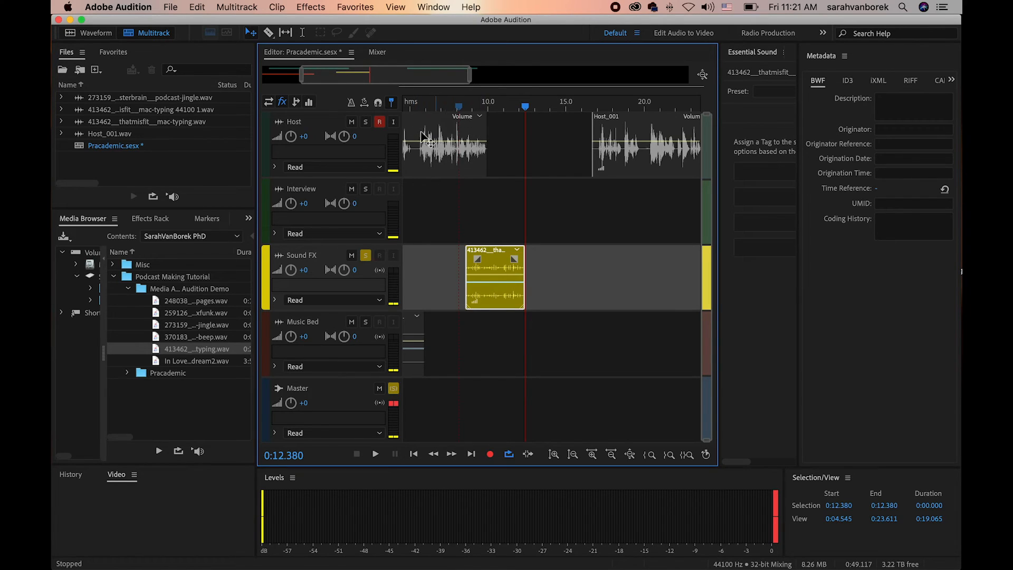
# Step: Unsolo the Sound FX track and listen to the full mix from 5.6 seconds to about 10.4 seconds
pyautogui.click(365, 256)
pyautogui.click(420, 104)
pyautogui.press('space')
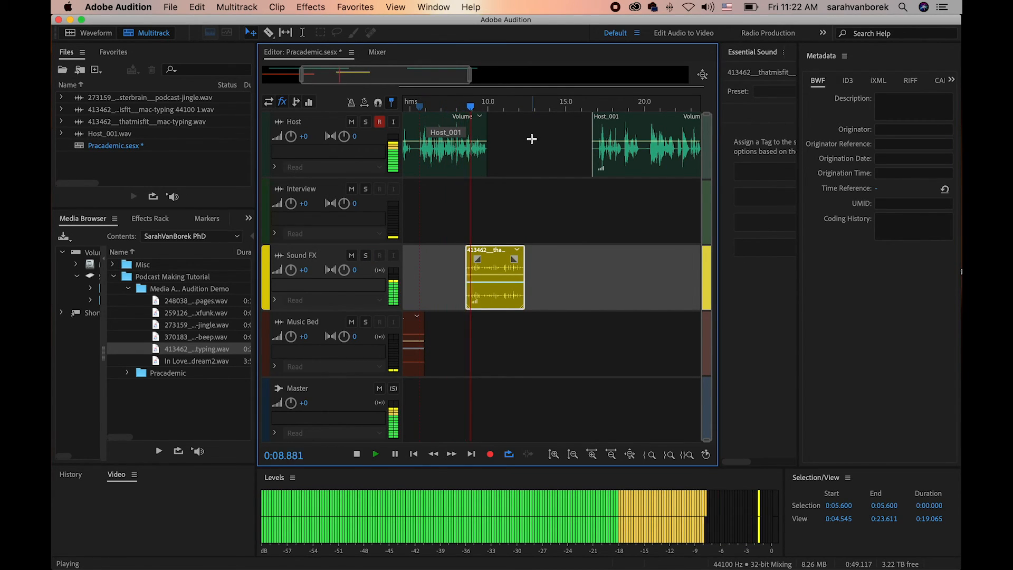
pyautogui.press('space')
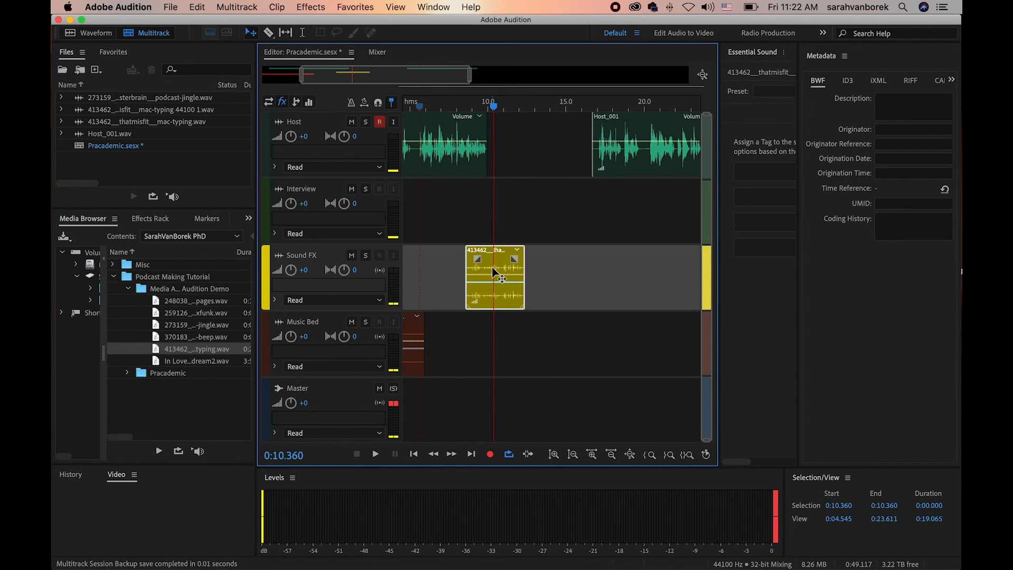
# Step: Move the mac-typing clip later so it starts where the first Host_001 segment ends, at about 9.9 seconds
pyautogui.moveTo(494, 272); pyautogui.dragTo(511, 272)
pyautogui.hscroll(1, 493, 109)
pyautogui.moveTo(486, 107); pyautogui.dragTo(480, 108)
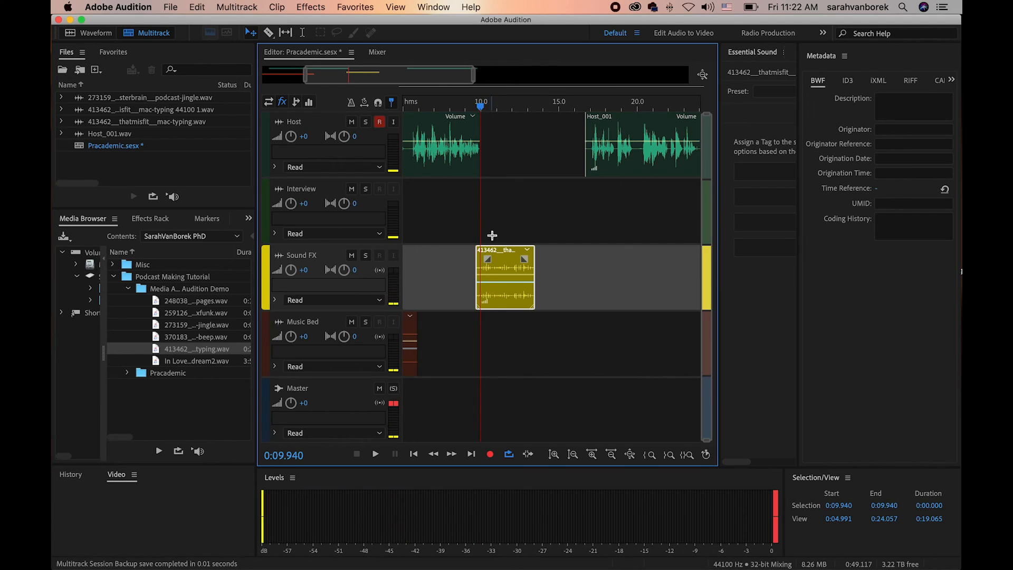
pyautogui.moveTo(503, 259); pyautogui.dragTo(506, 259)
# Step: Listen from about 7.9 to 12.1 seconds and trim the end of the mac-typing clip to that stopping point
pyautogui.click(448, 107)
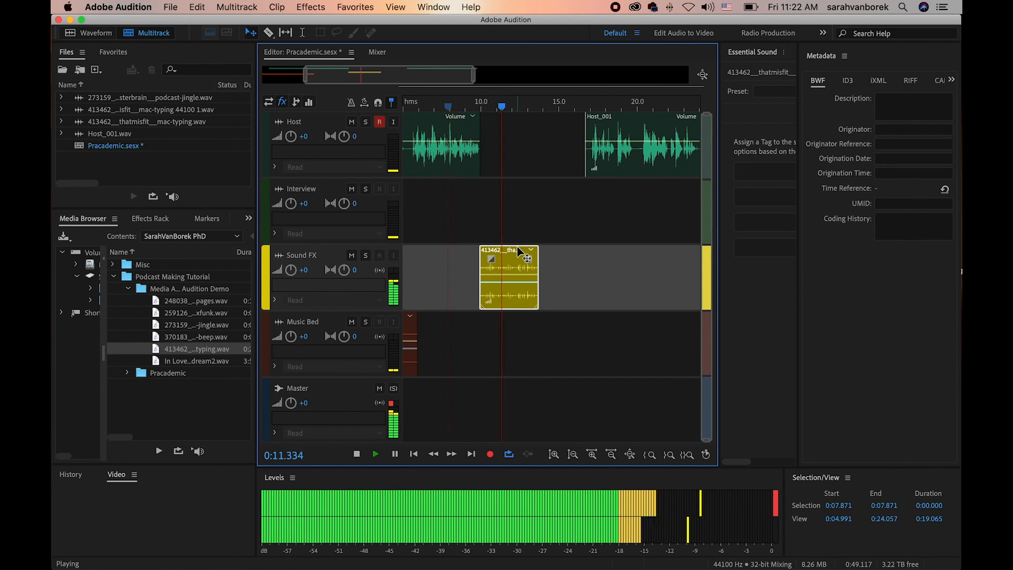
pyautogui.press('space')
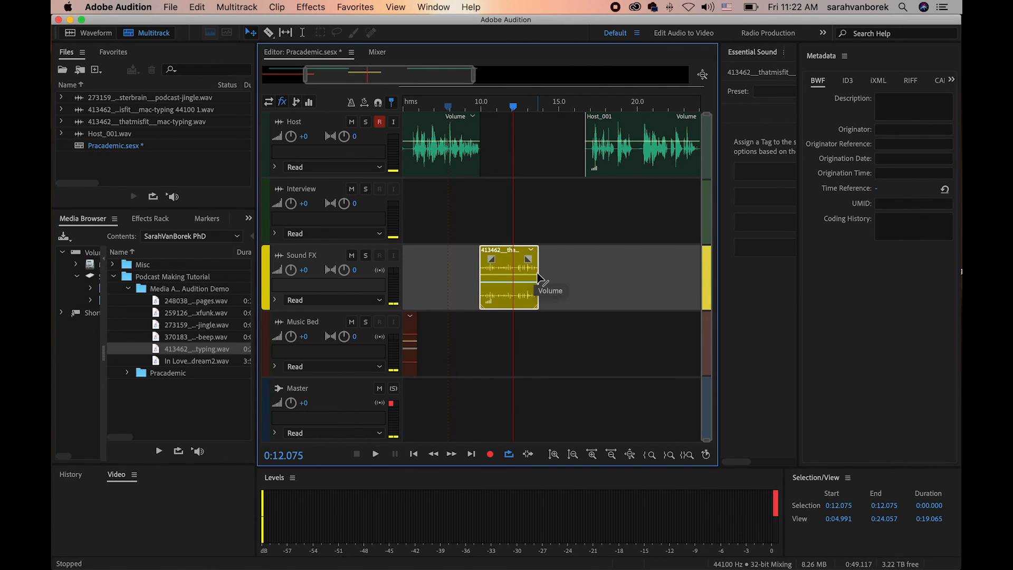
pyautogui.moveTo(538, 270); pyautogui.dragTo(511, 269)
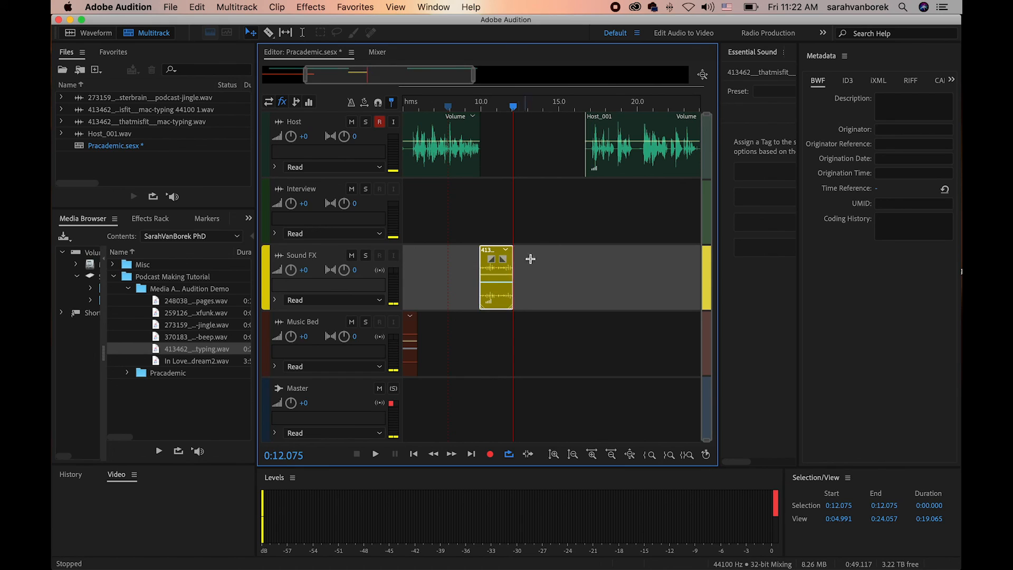
# Step: Select the second Host_001 segment on the Host track
pyautogui.click(635, 170)
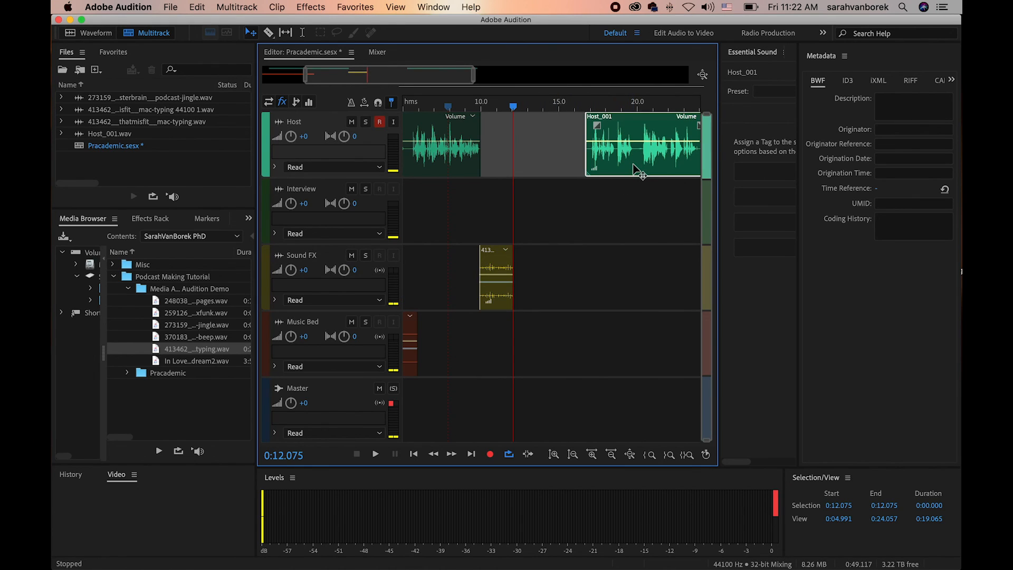